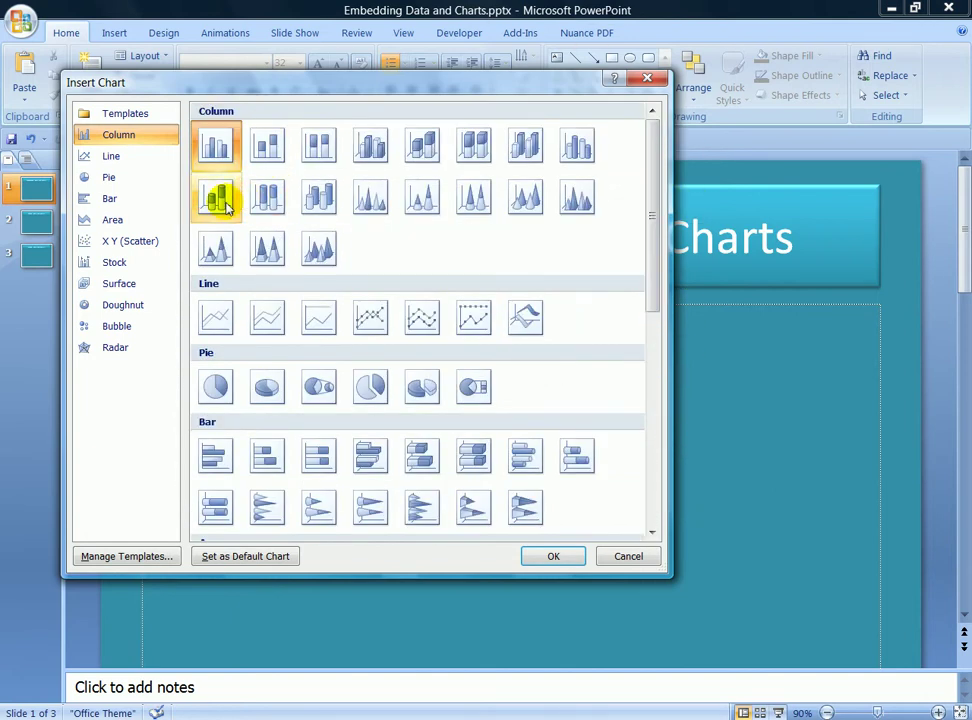
Insert a stacked cylinder chart and name its four categories 2005, 2006, 2007 and 2008
{"action": "double_click", "coordinate": [218, 200]}
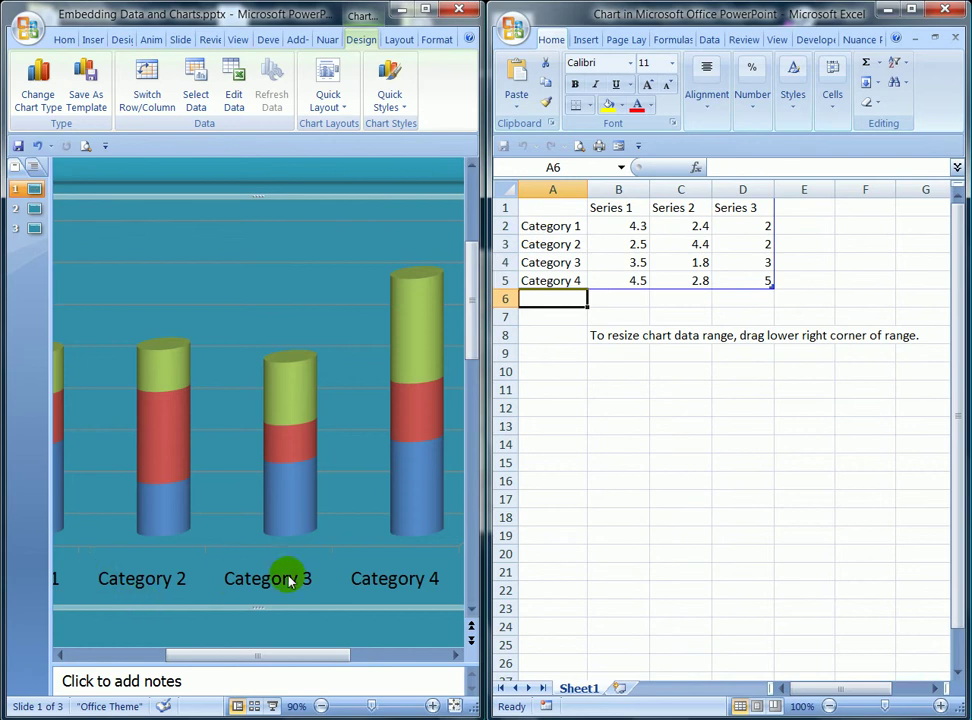
{"action": "left_click", "coordinate": [552, 226]}
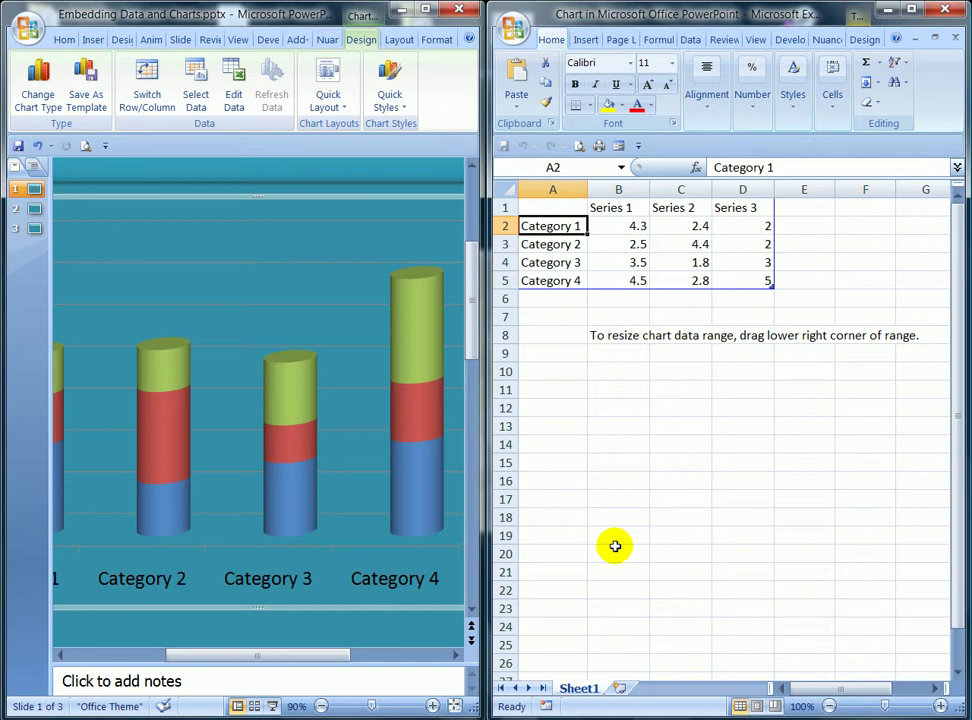
{"action": "type", "text": "2005"}
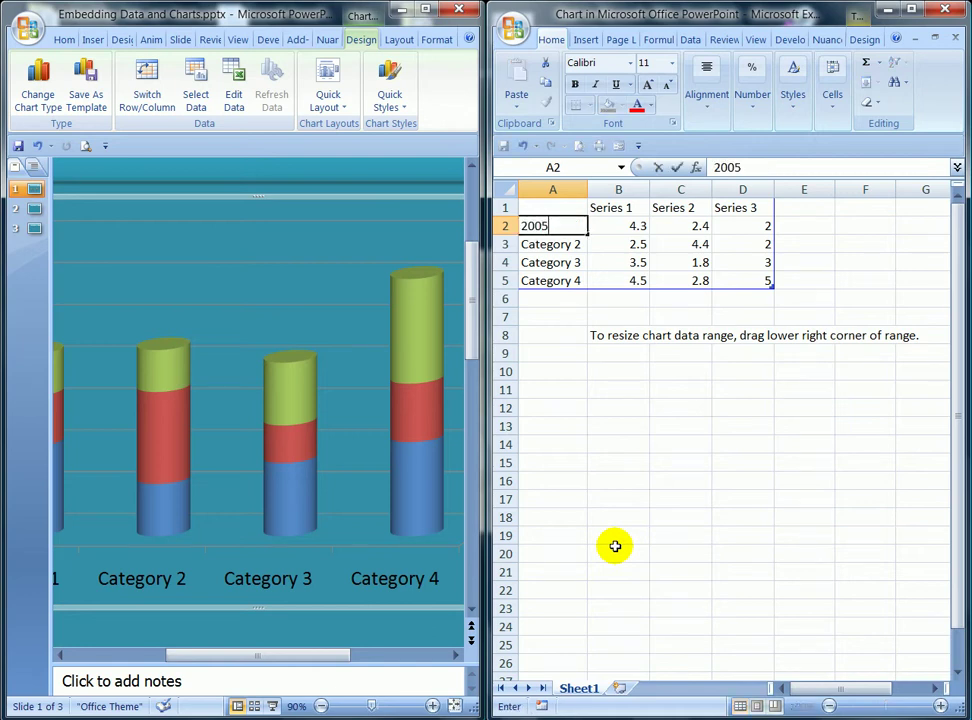
{"action": "key", "text": "Return"}
{"action": "type", "text": "2006"}
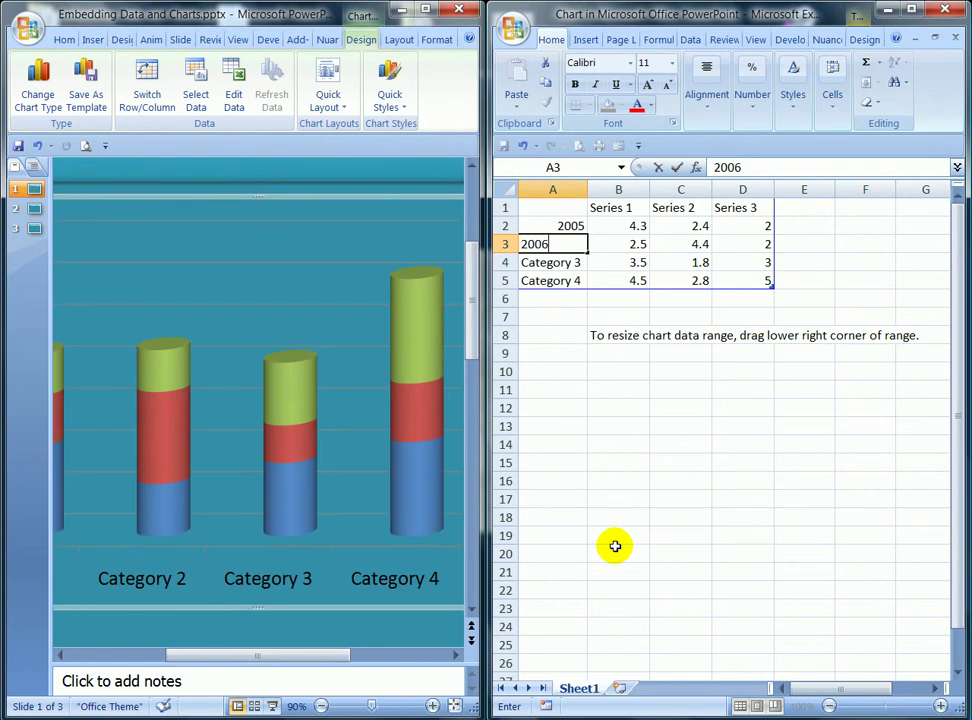
{"action": "key", "text": "Return"}
{"action": "type", "text": "2007"}
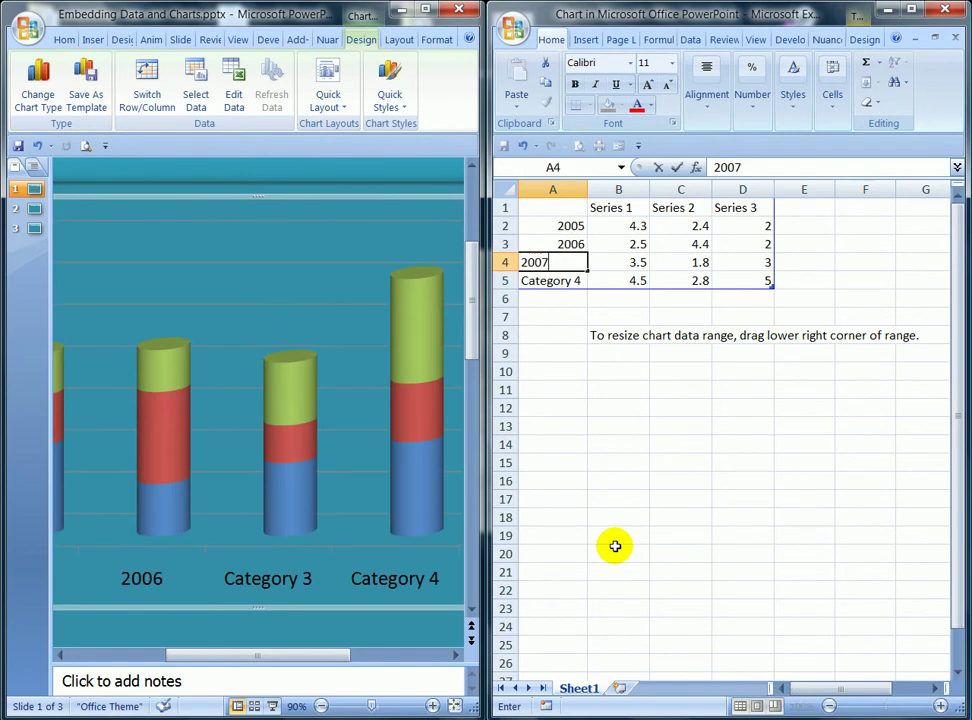
{"action": "key", "text": "Return"}
{"action": "type", "text": "2008"}
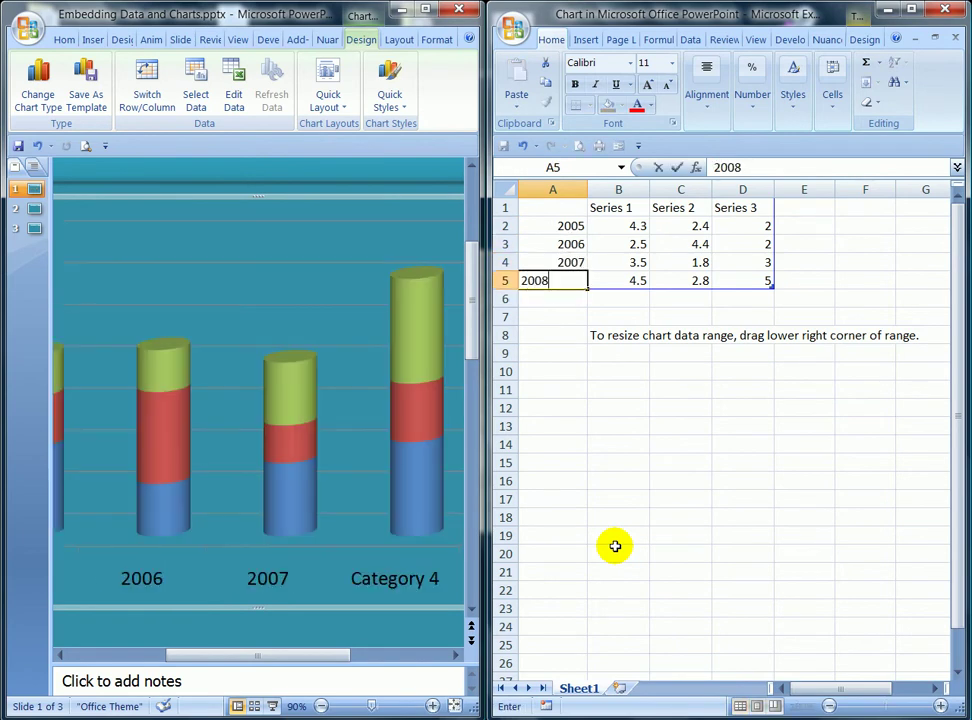
{"action": "key", "text": "Return"}
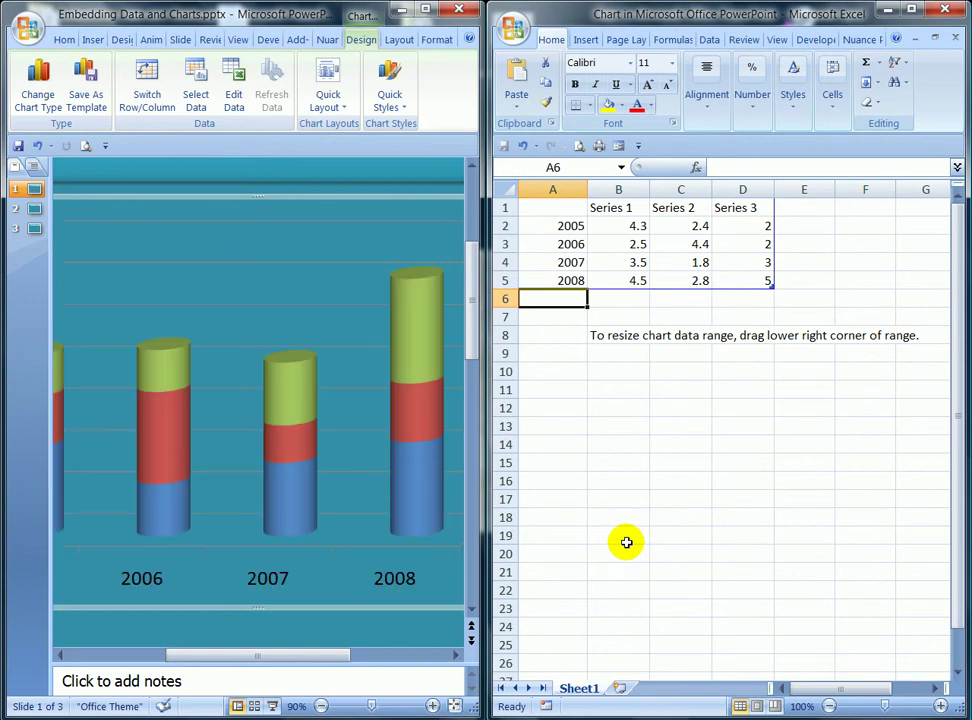
Rename the three data series Gadgets, Widgets and Bobbins
{"action": "left_click", "coordinate": [625, 208]}
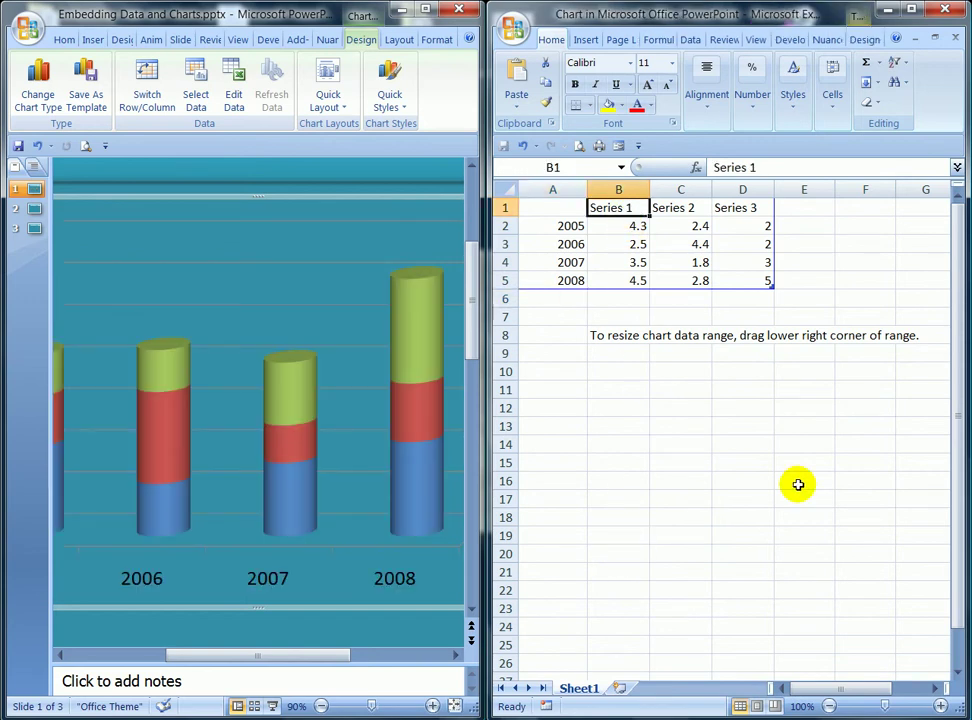
{"action": "type", "text": "Gadgets"}
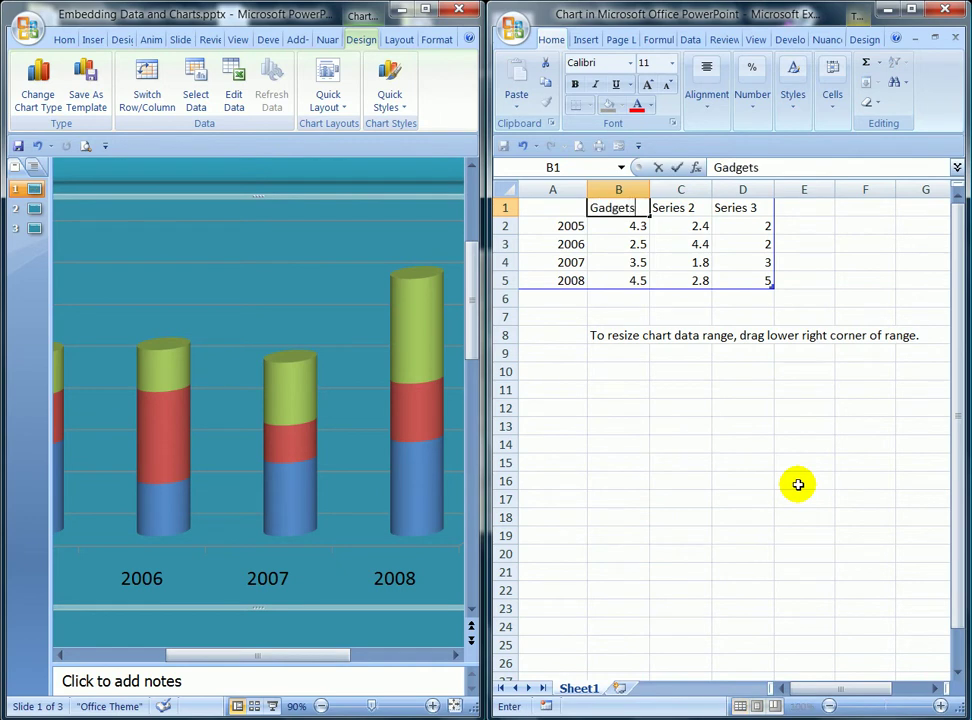
{"action": "key", "text": "Tab"}
{"action": "type", "text": "Widgets"}
{"action": "key", "text": "Tab"}
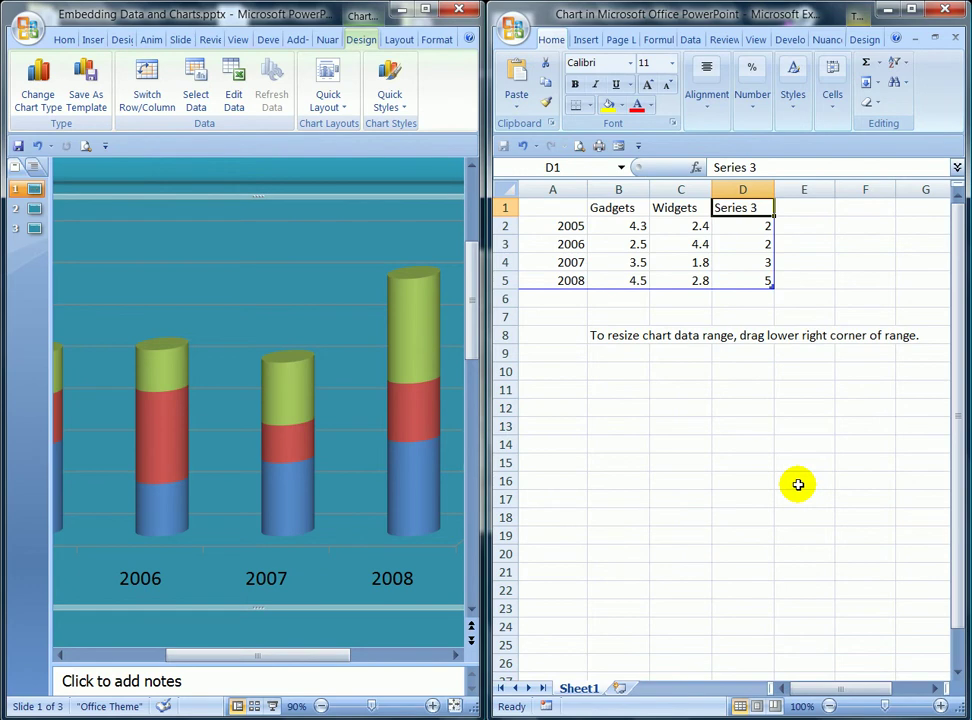
{"action": "type", "text": "Bobbins"}
{"action": "key", "text": "Return"}
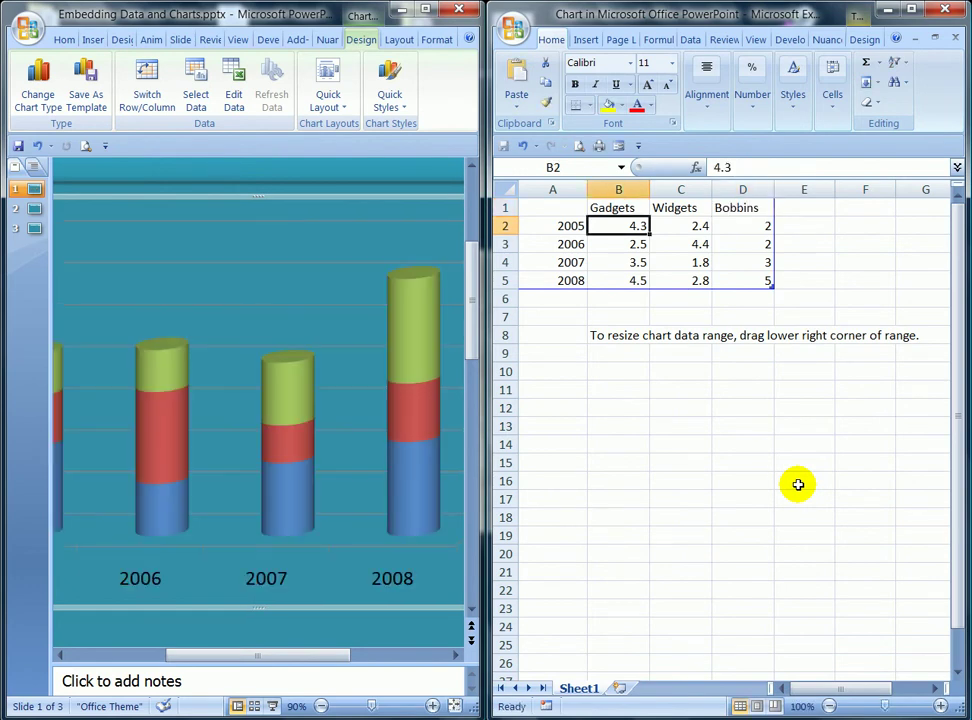
Set the Gadgets values to 2000 for 2005 and 2500 for 2006
{"action": "type", "text": "2000"}
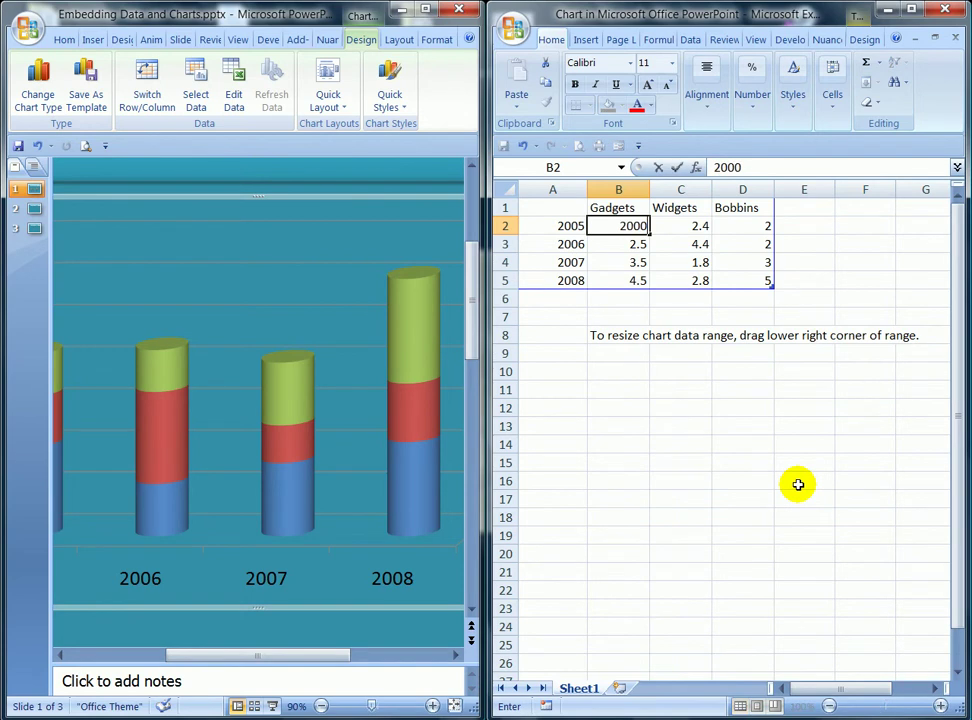
{"action": "key", "text": "Return"}
{"action": "type", "text": "2"}
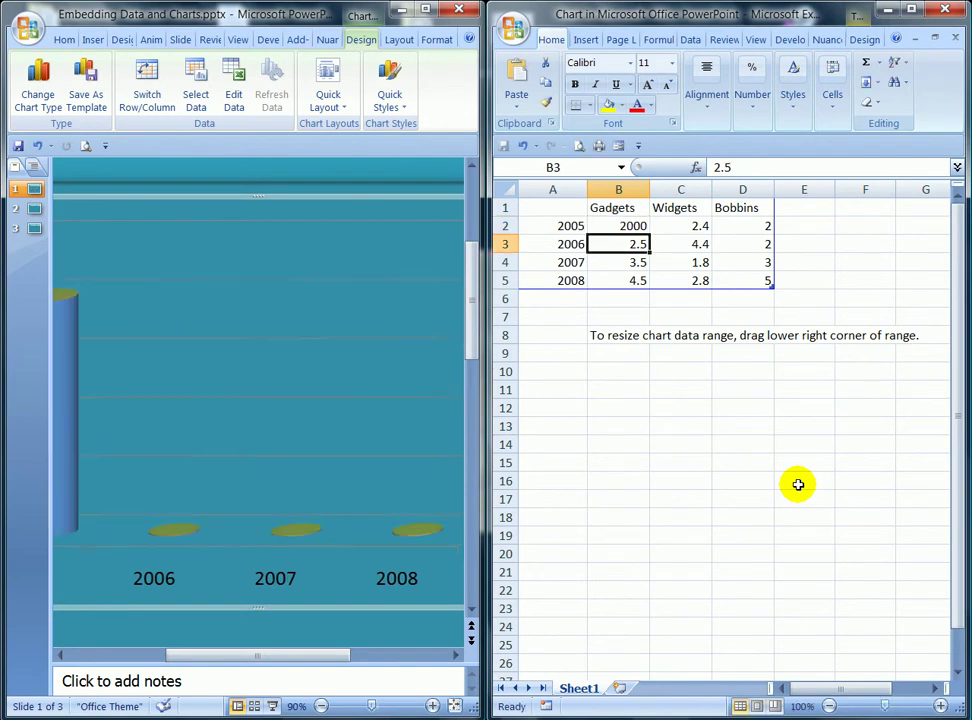
{"action": "type", "text": "500"}
{"action": "key", "text": "Return"}
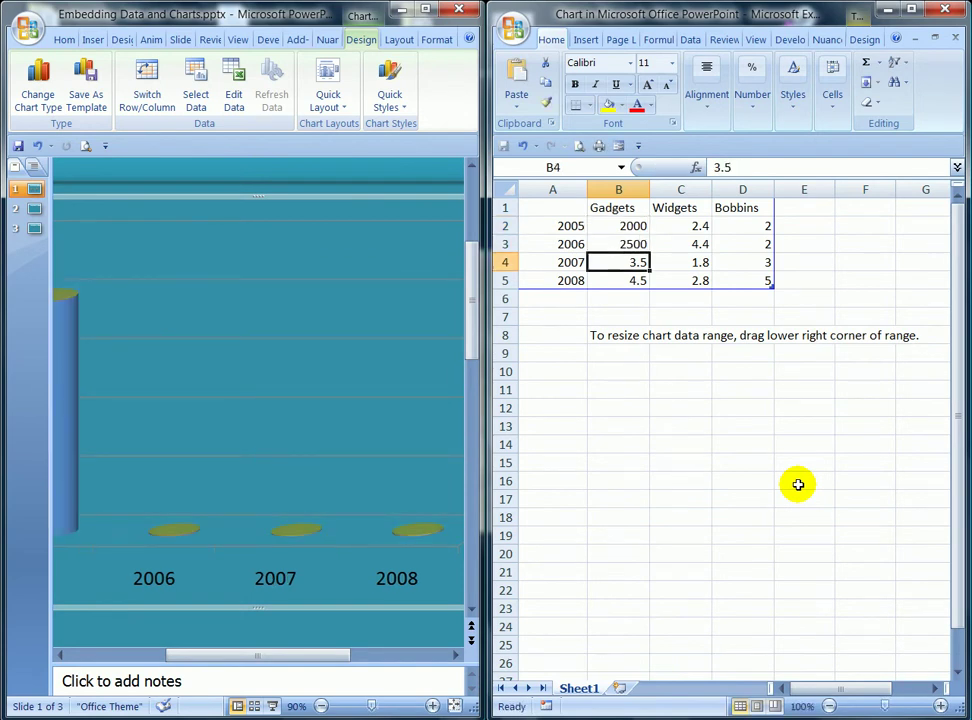
{"action": "type", "text": "200"}
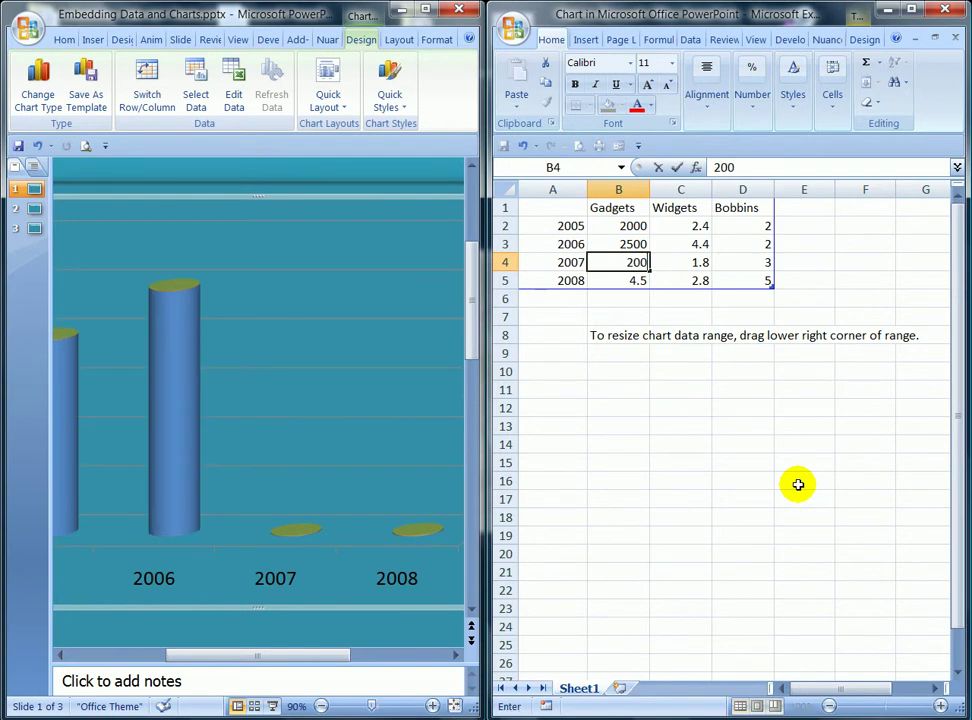
{"action": "type", "text": "8"}
{"action": "key", "text": "BackSpace"}
{"action": "key", "text": "BackSpace"}
{"action": "key", "text": "BackSpace"}
{"action": "key", "text": "Return"}
{"action": "type", "text": "2"}
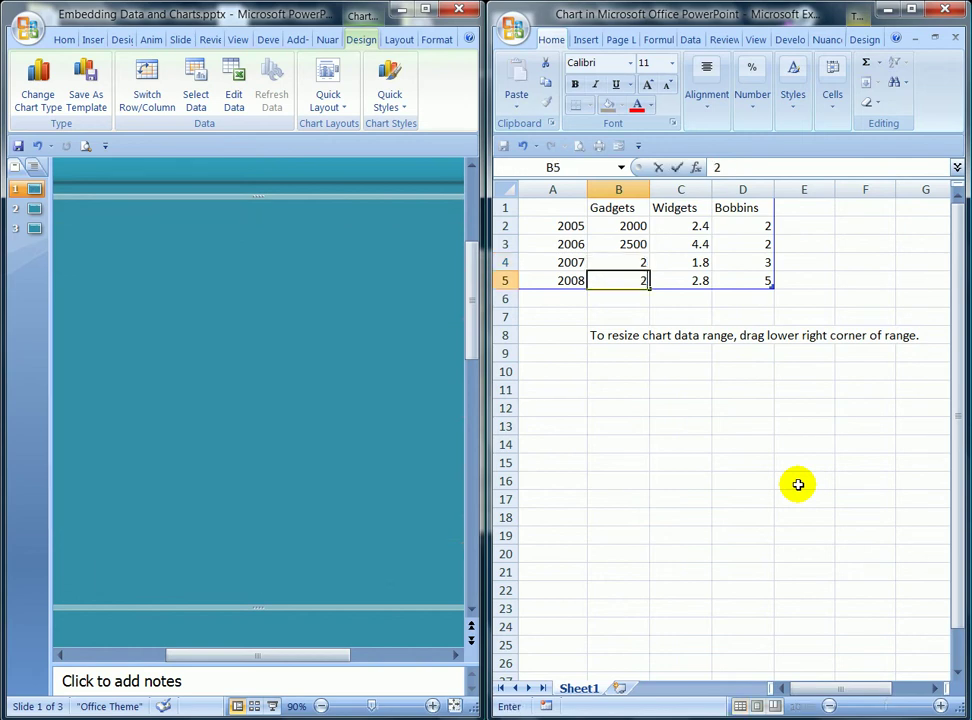
{"action": "type", "text": "800"}
{"action": "key", "text": "Return"}
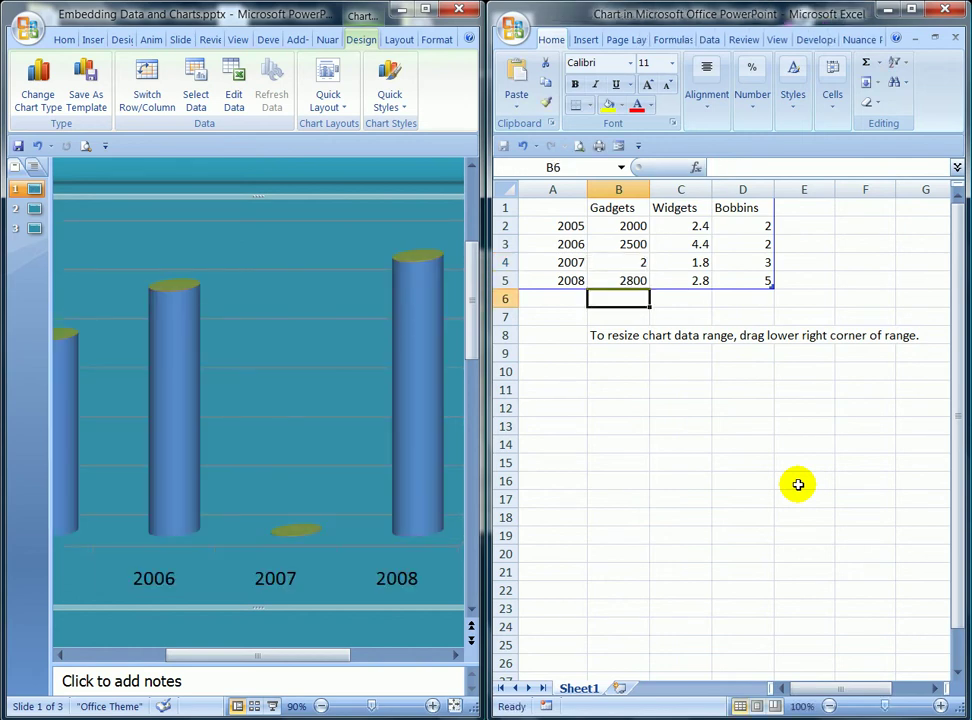
{"action": "key", "text": "Up"}
{"action": "key", "text": "Up"}
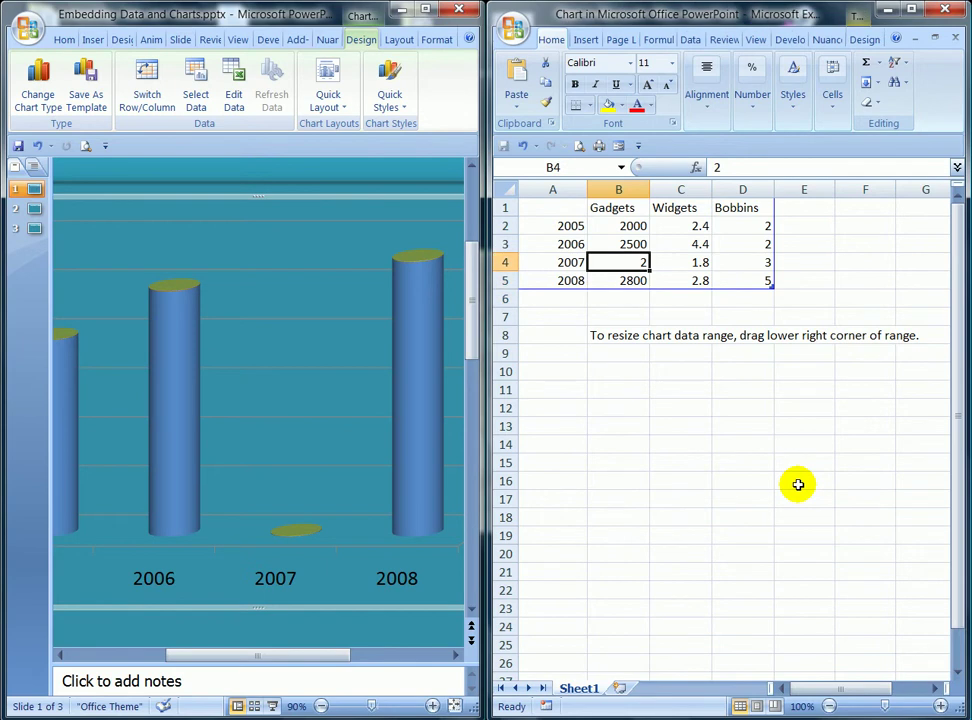
Set the Gadgets values to 2800 for 2007 and 2300 for 2008
{"action": "type", "text": "2800"}
{"action": "key", "text": "Return"}
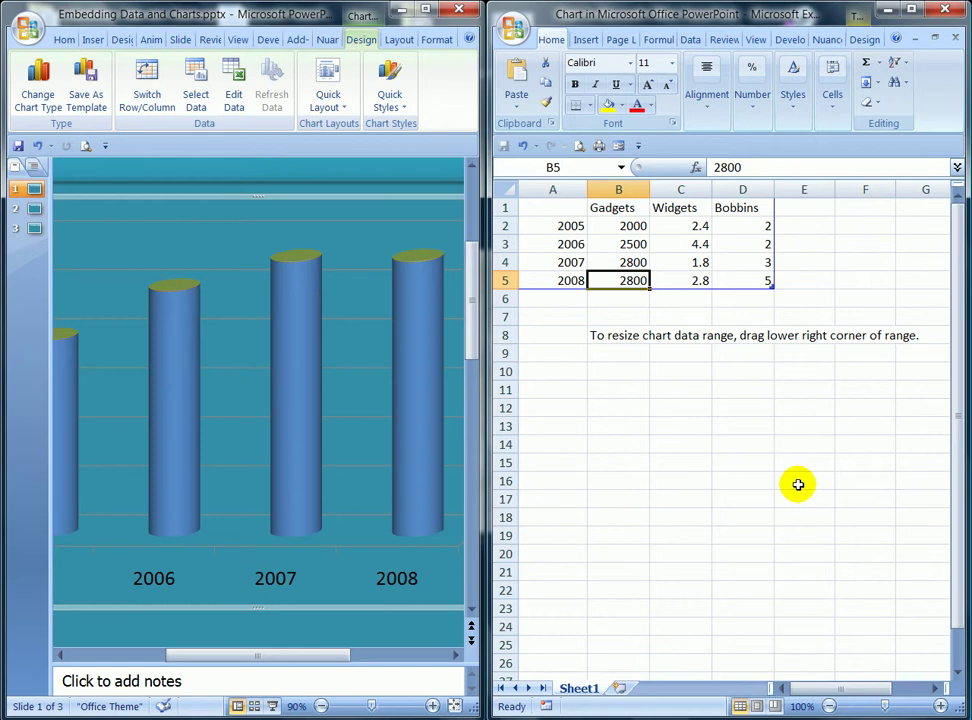
{"action": "type", "text": "2300"}
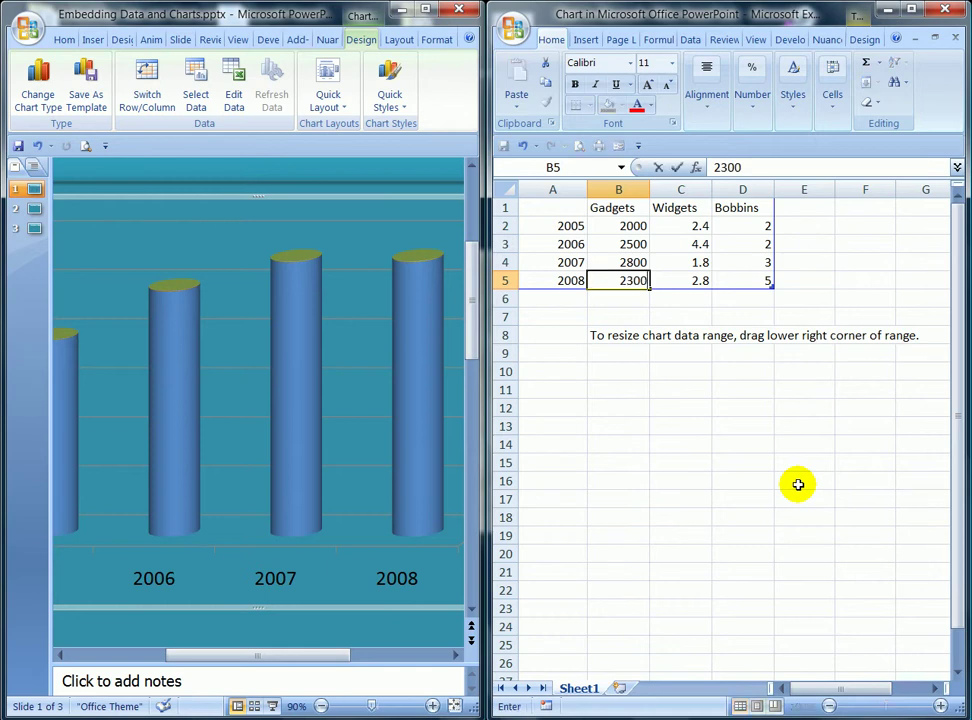
{"action": "key", "text": "Tab"}
Fill in the Widgets values for 2005 to 2008 with 1800, 2200, 2700 and 1700
{"action": "key", "text": "Up"}
{"action": "key", "text": "Up"}
{"action": "key", "text": "Up"}
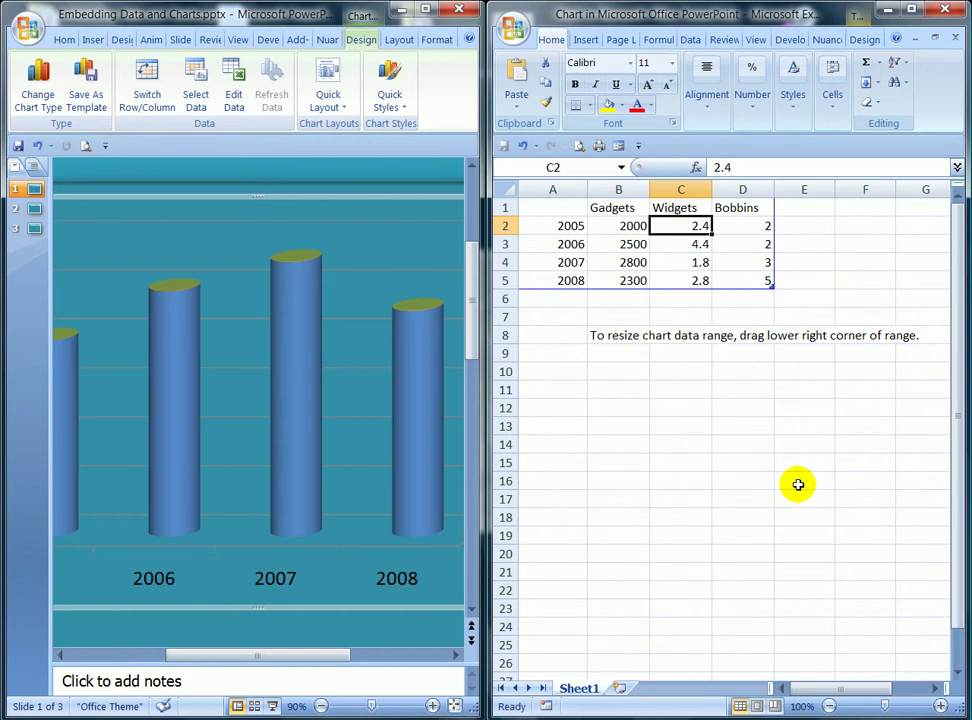
{"action": "type", "text": "1800"}
{"action": "key", "text": "Return"}
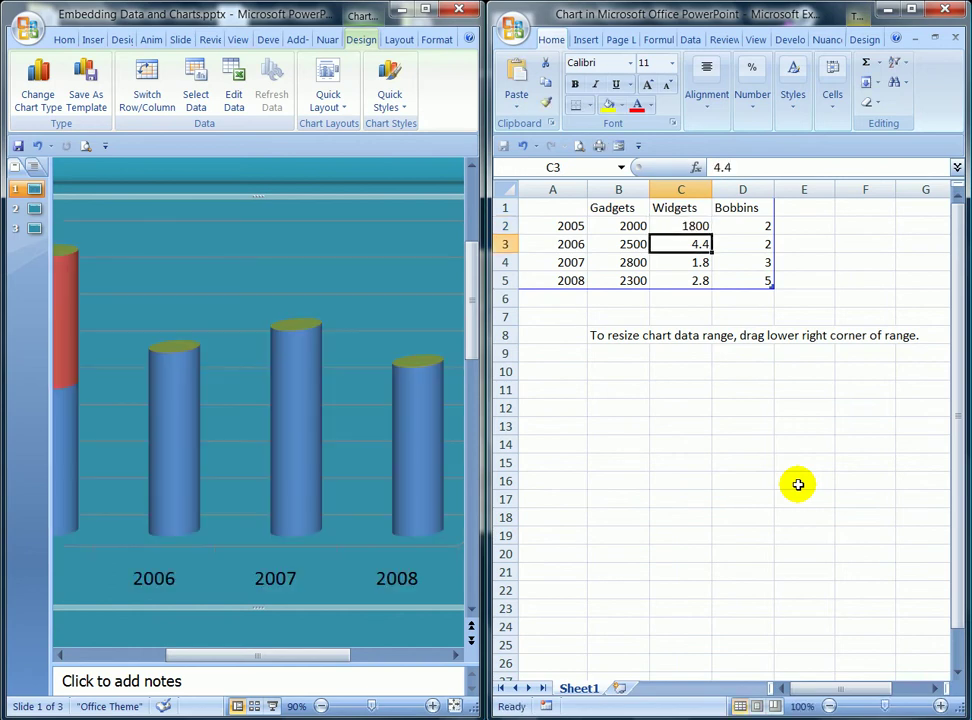
{"action": "type", "text": "2200"}
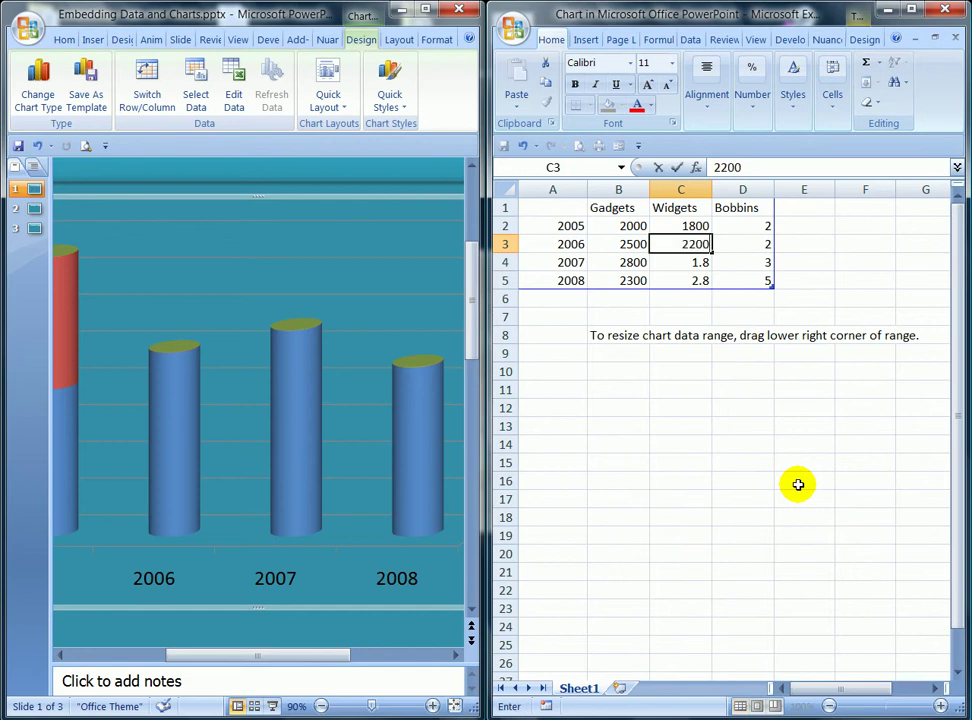
{"action": "key", "text": "Return"}
{"action": "type", "text": "2700"}
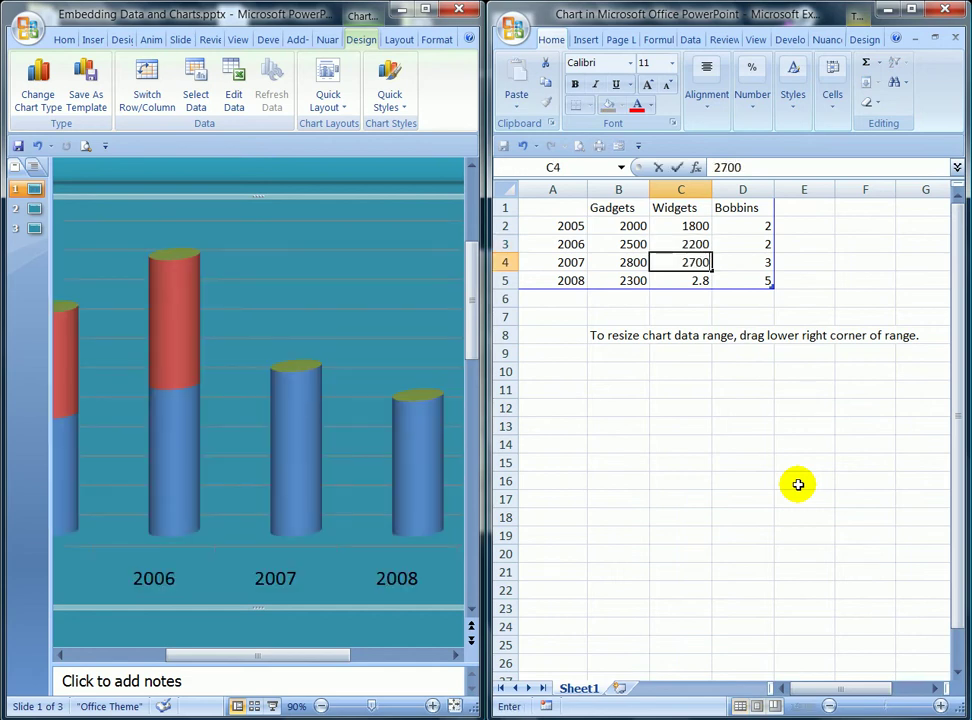
{"action": "key", "text": "Return"}
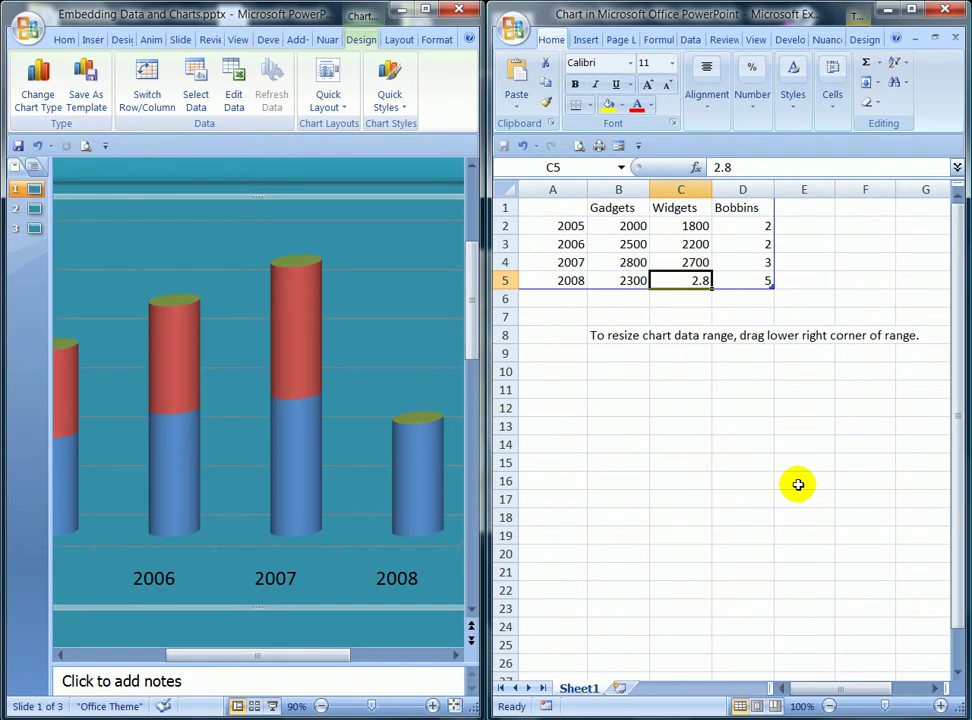
{"action": "type", "text": "1700"}
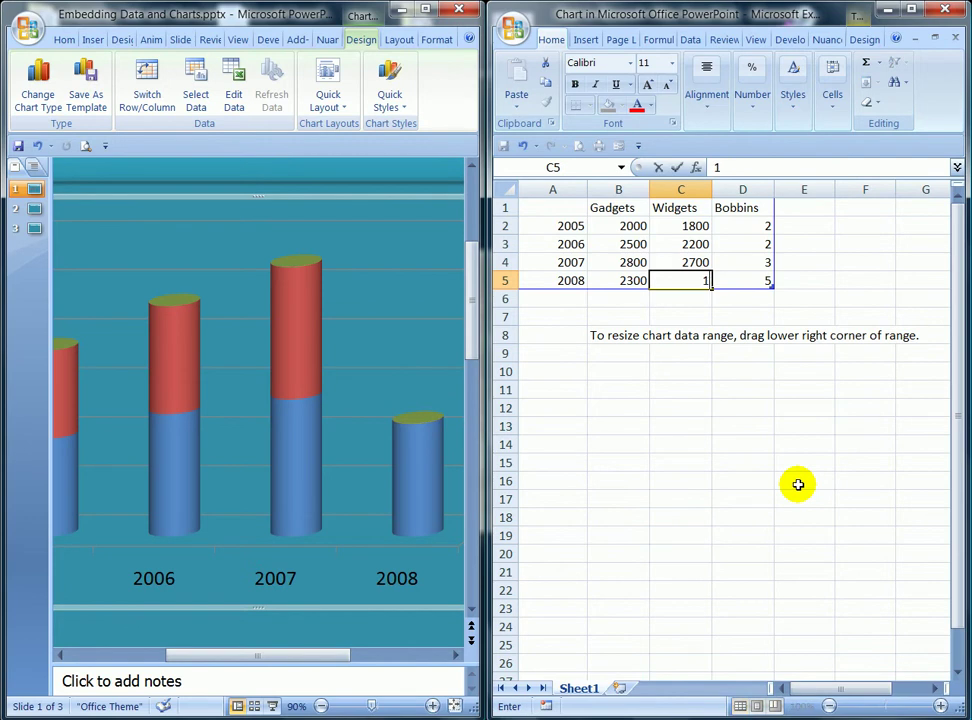
{"action": "key", "text": "Tab"}
Fill in the Bobbins values for 2005 to 2008 with 1500, 2000, 2200 and 1300
{"action": "key", "text": "Up"}
{"action": "key", "text": "Up"}
{"action": "key", "text": "Up"}
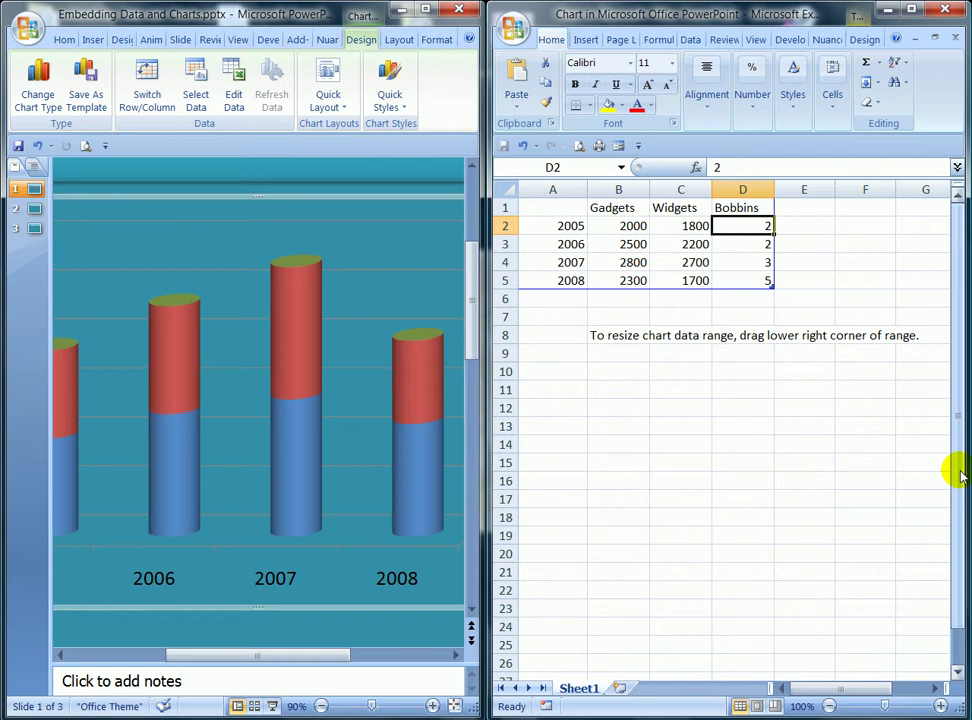
{"action": "type", "text": "1500"}
{"action": "key", "text": "Return"}
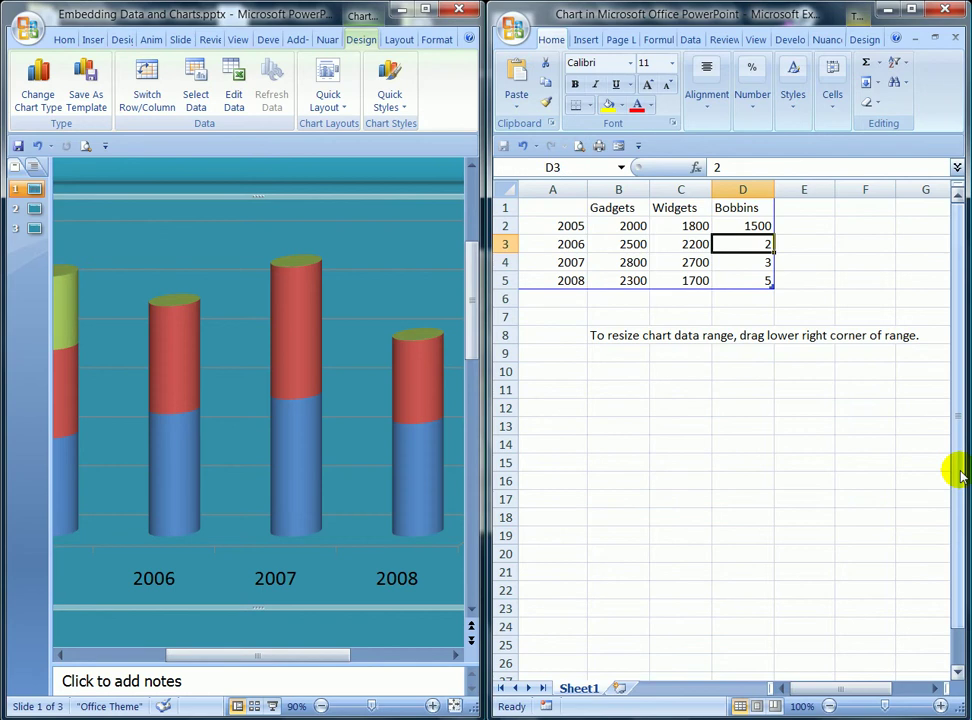
{"action": "type", "text": "2000"}
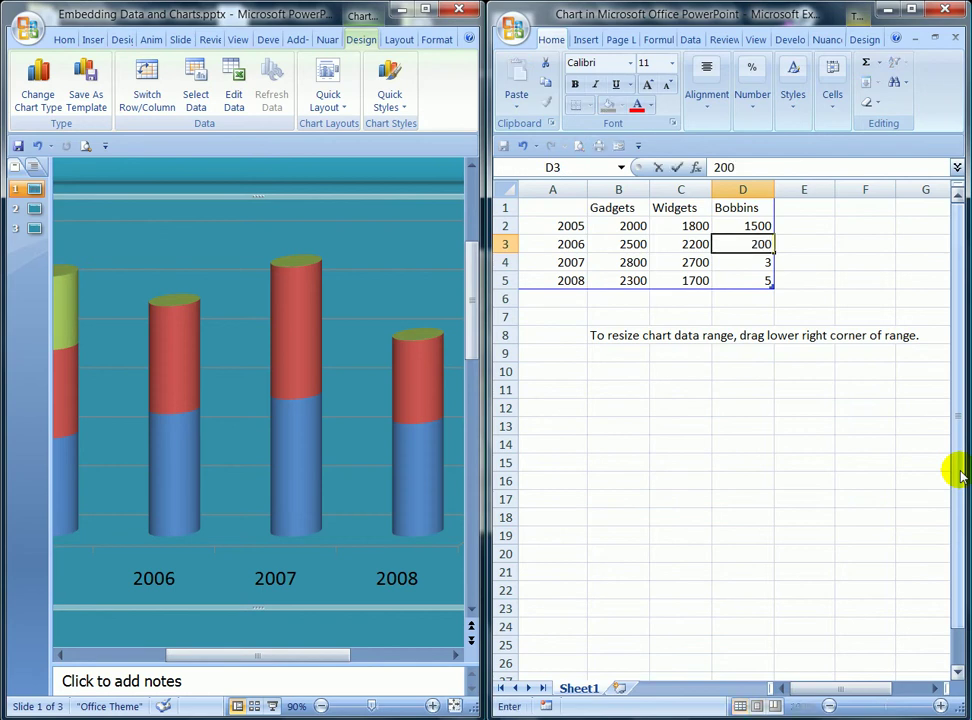
{"action": "key", "text": "Return"}
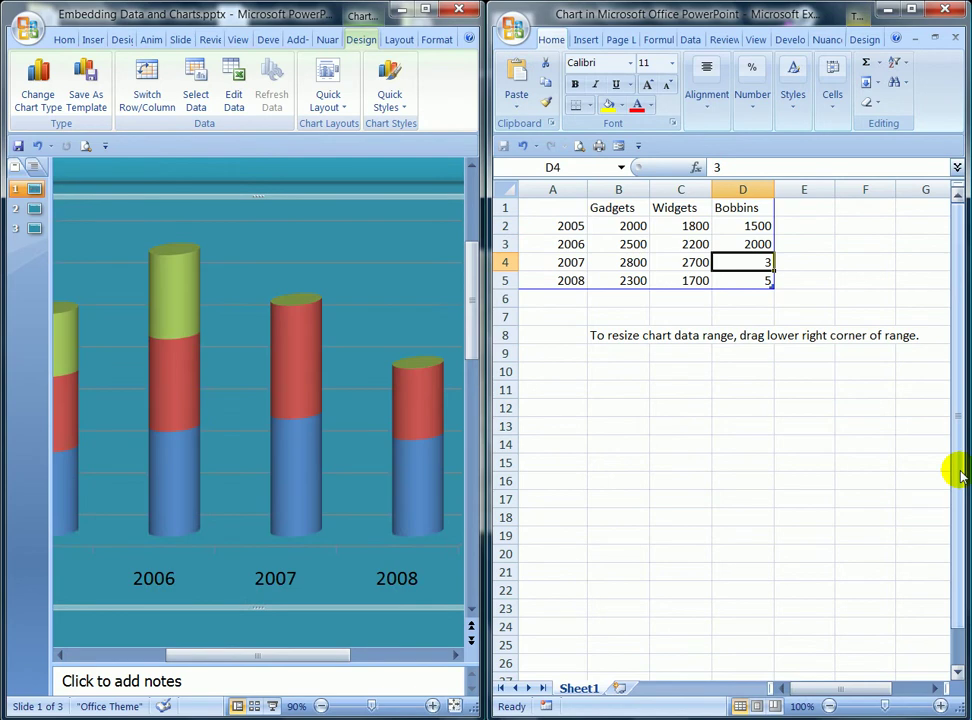
{"action": "type", "text": "2200"}
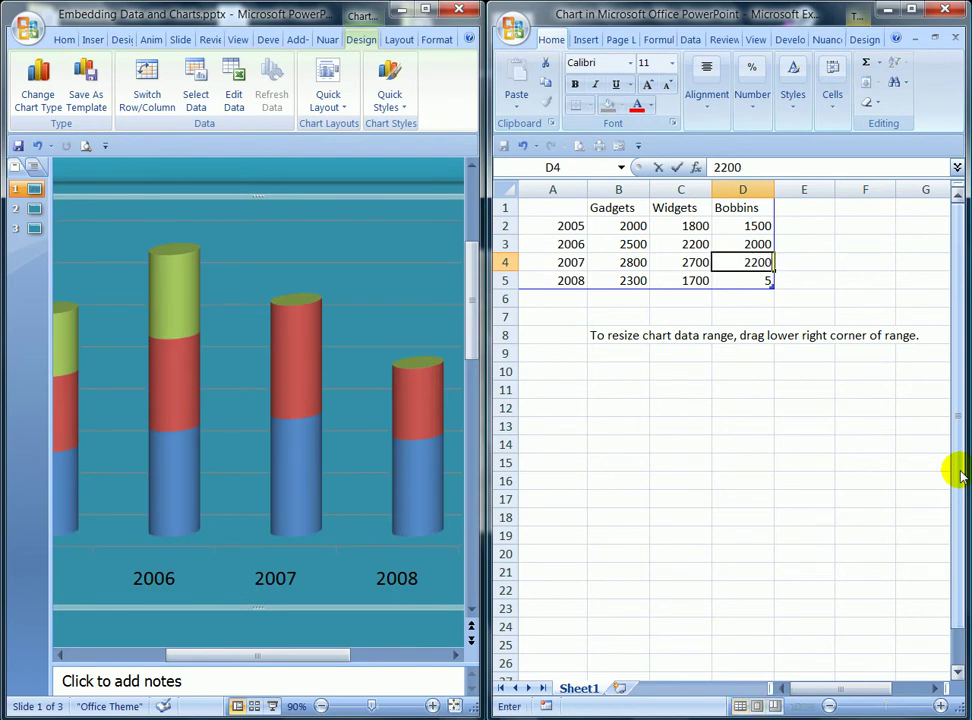
{"action": "key", "text": "Return"}
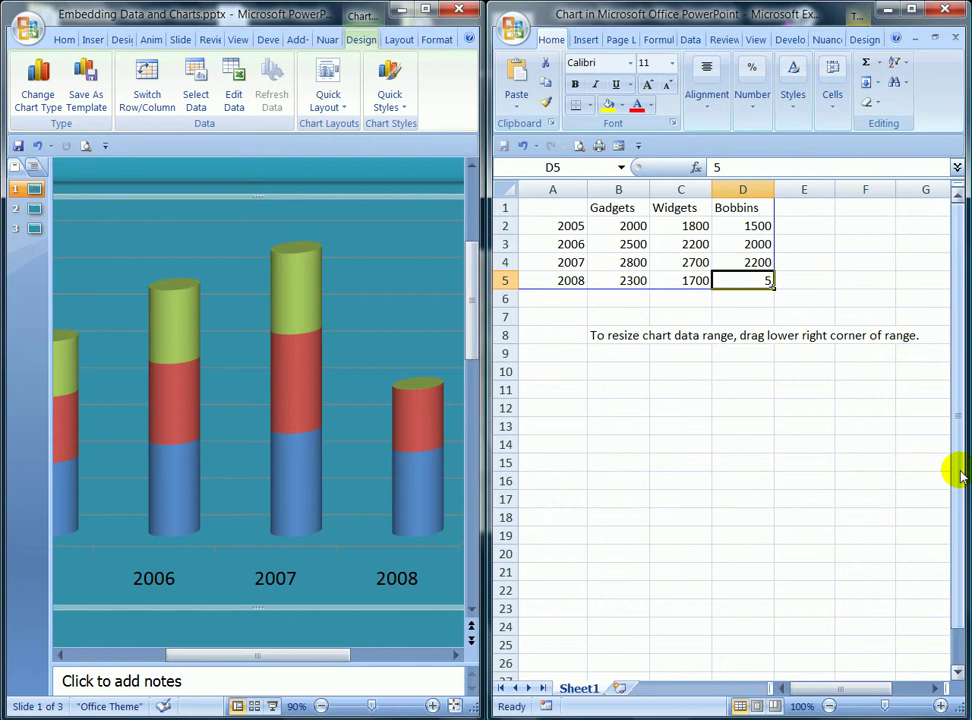
{"action": "type", "text": "1300"}
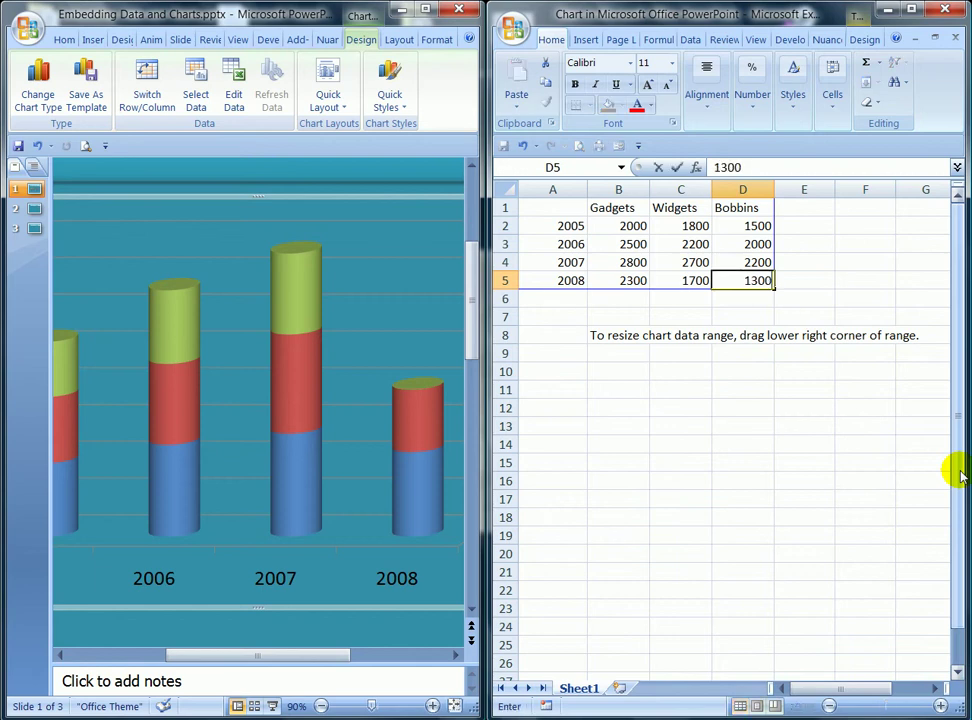
{"action": "key", "text": "Up"}
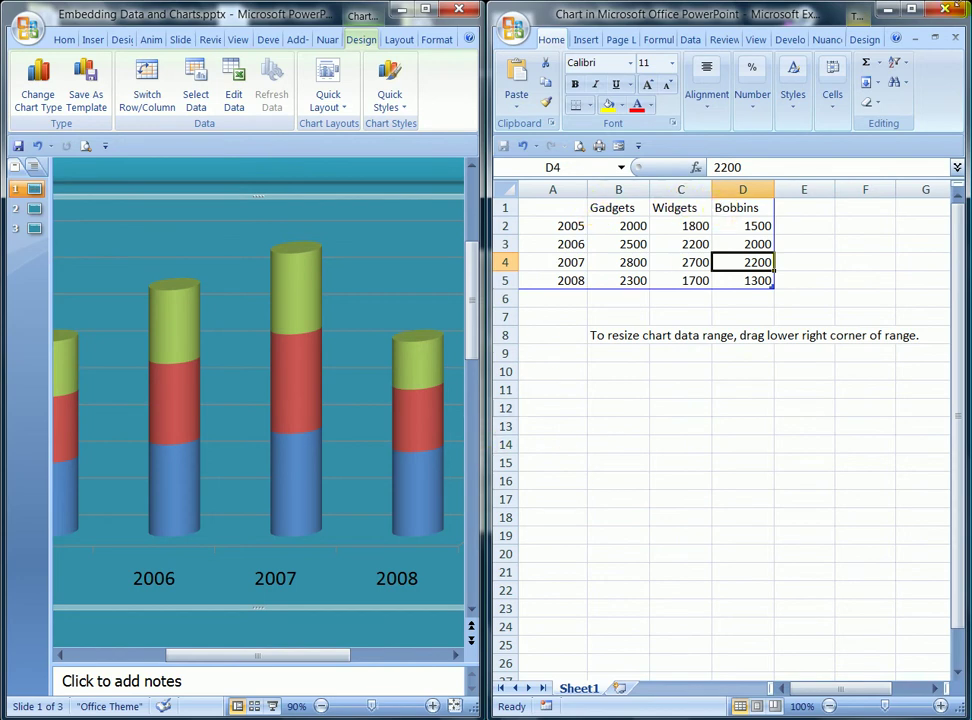
Close the chart's data worksheet and return to the chart on the slide
{"action": "left_click", "coordinate": [947, 12]}
{"action": "left_click", "coordinate": [807, 336]}
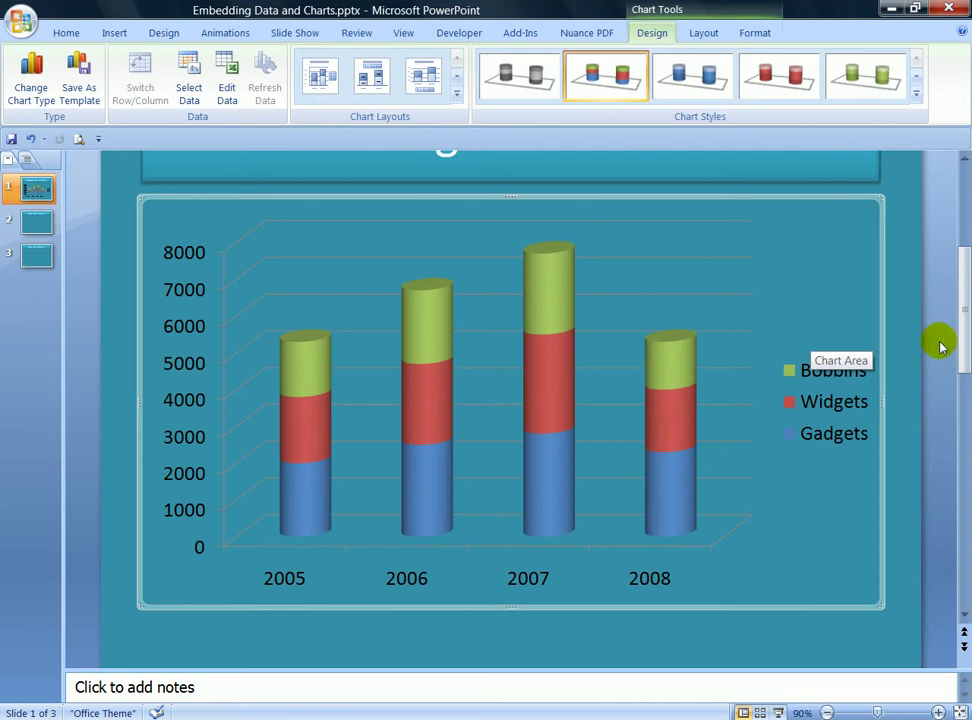
Change the chart type from stacked cylinder to clustered cylinder
{"action": "left_click_drag", "start_coordinate": [958, 336], "coordinate": [966, 340]}
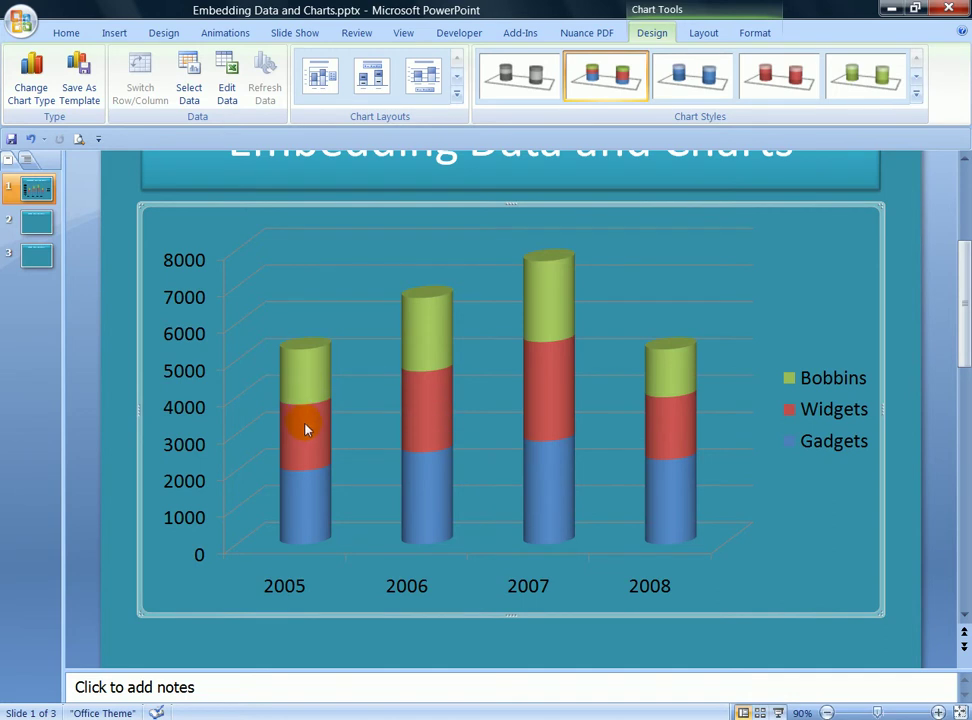
{"action": "mouse_move", "coordinate": [306, 430]}
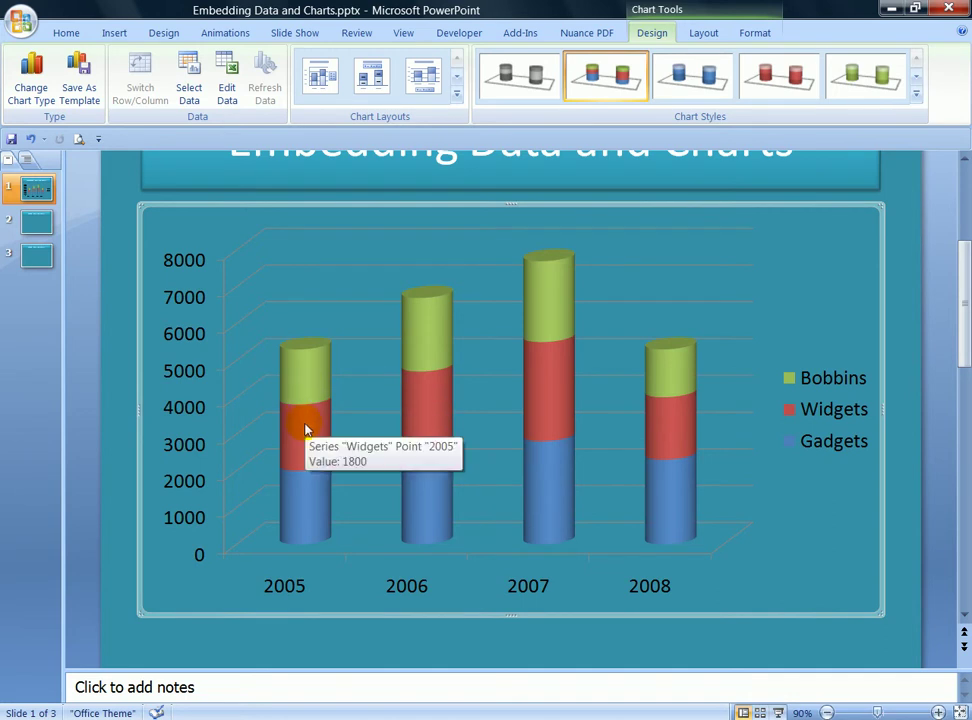
{"action": "mouse_move", "coordinate": [293, 496]}
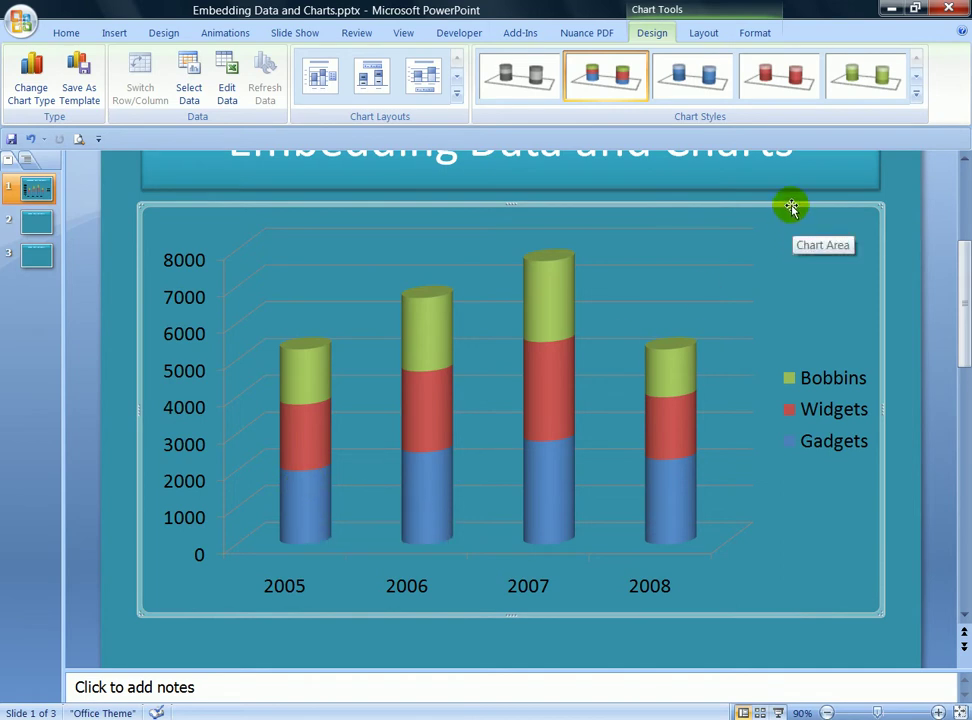
{"action": "left_click", "coordinate": [38, 95]}
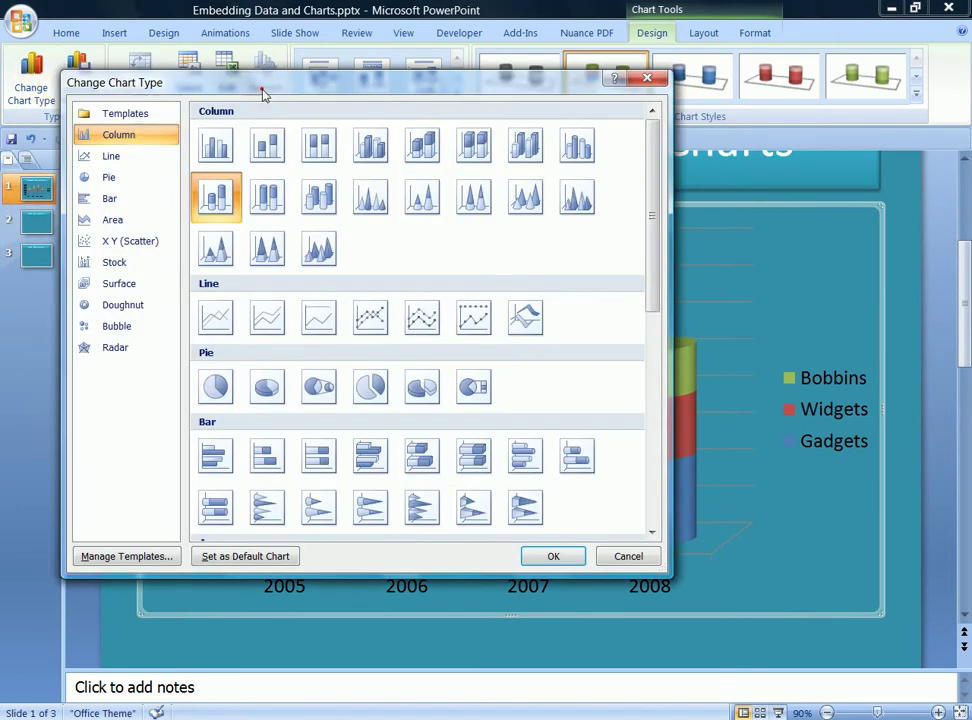
{"action": "left_click_drag", "start_coordinate": [258, 86], "coordinate": [218, 110]}
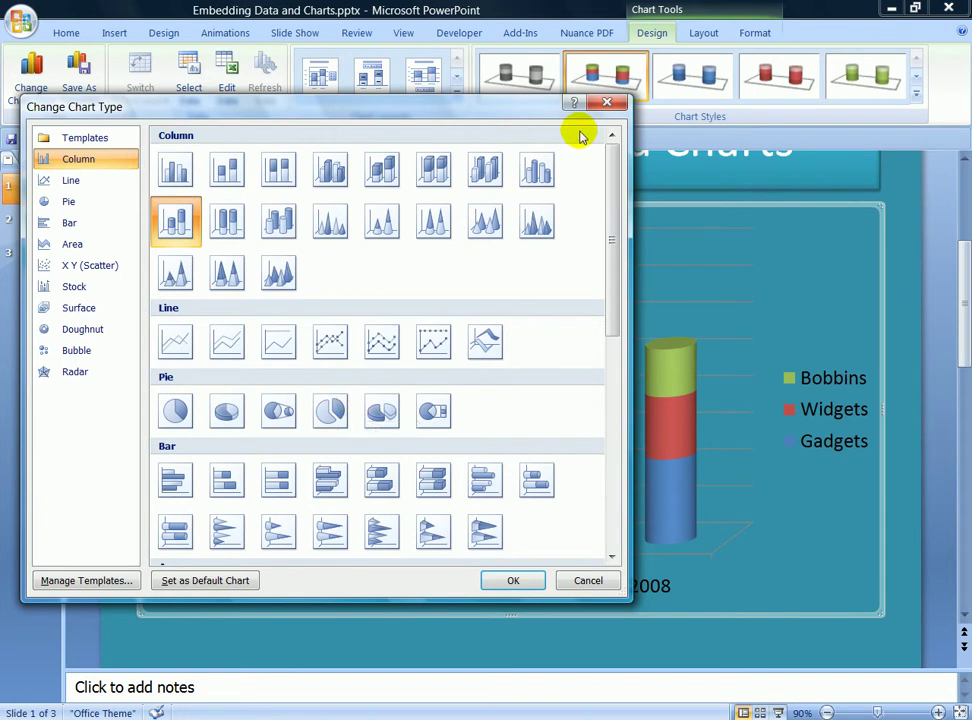
{"action": "double_click", "coordinate": [537, 170]}
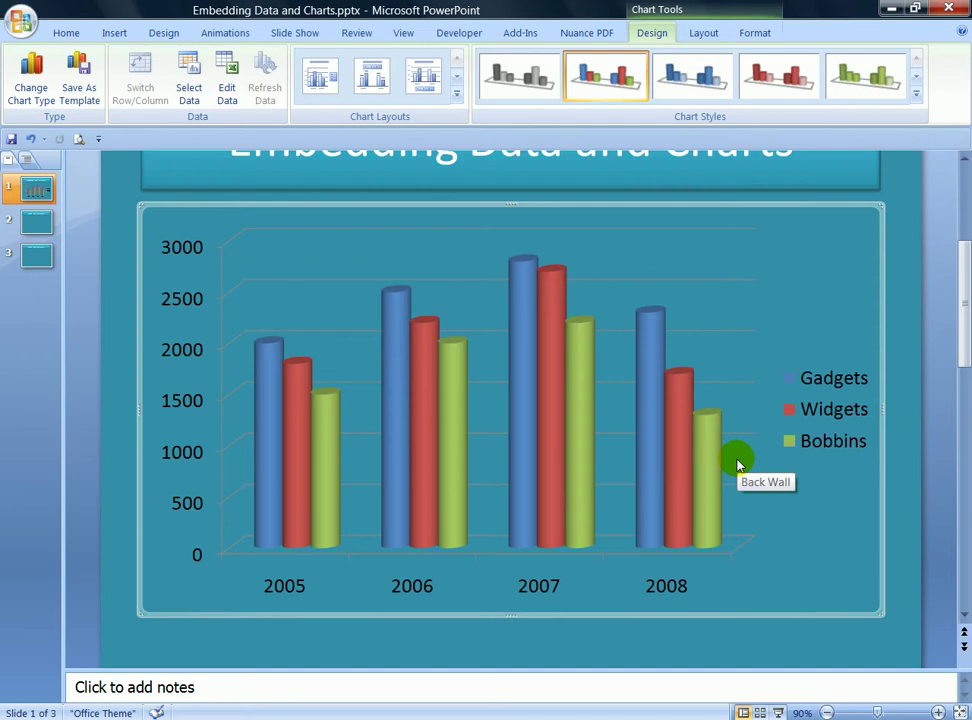
Try the teal chart style with white-outlined cylinders, followed by the teal style with a white background and grey walls
{"action": "left_click_drag", "start_coordinate": [965, 279], "coordinate": [966, 201]}
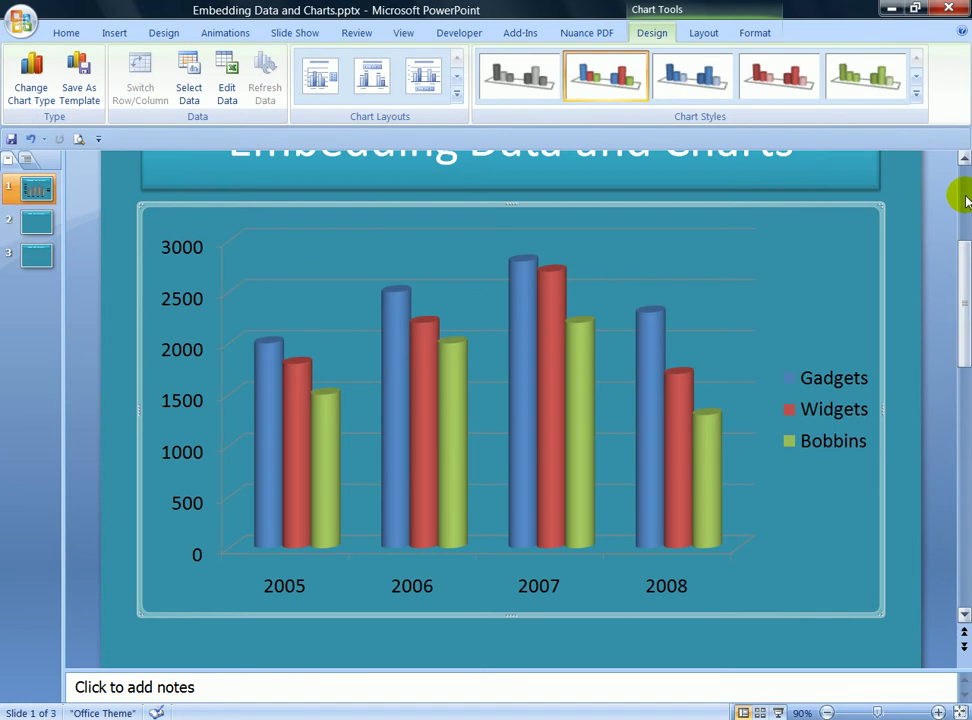
{"action": "left_click", "coordinate": [962, 160]}
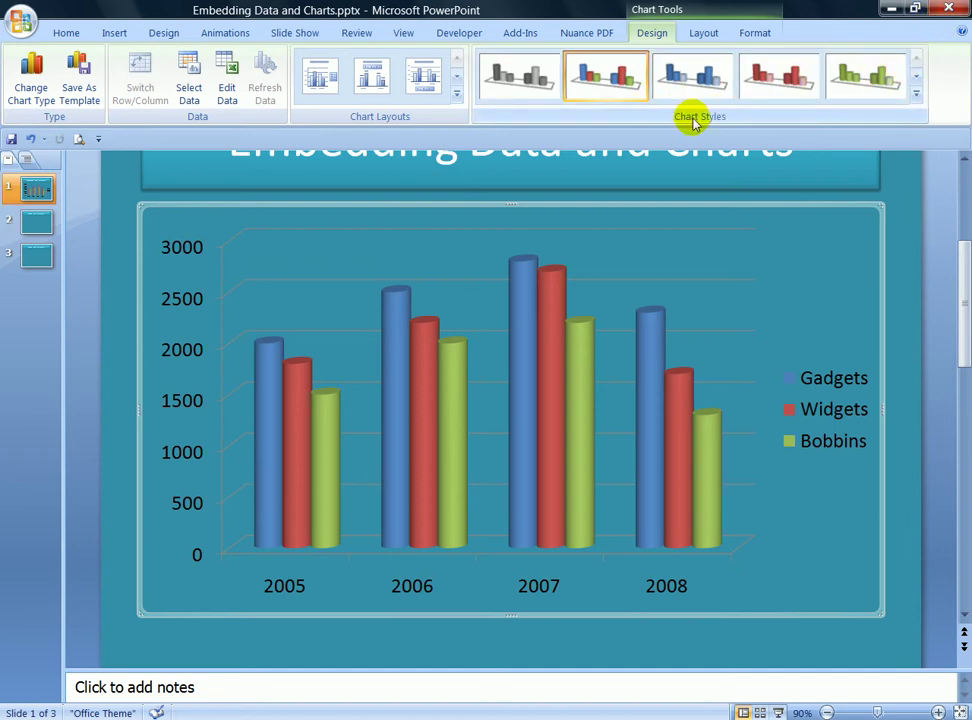
{"action": "left_click", "coordinate": [916, 96]}
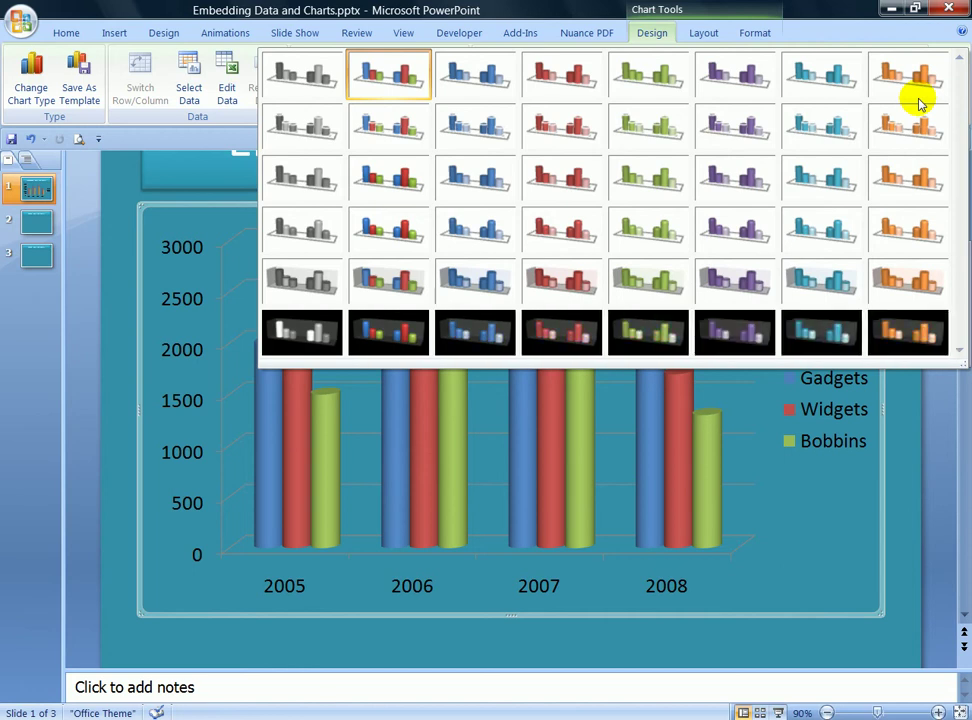
{"action": "left_click", "coordinate": [840, 122]}
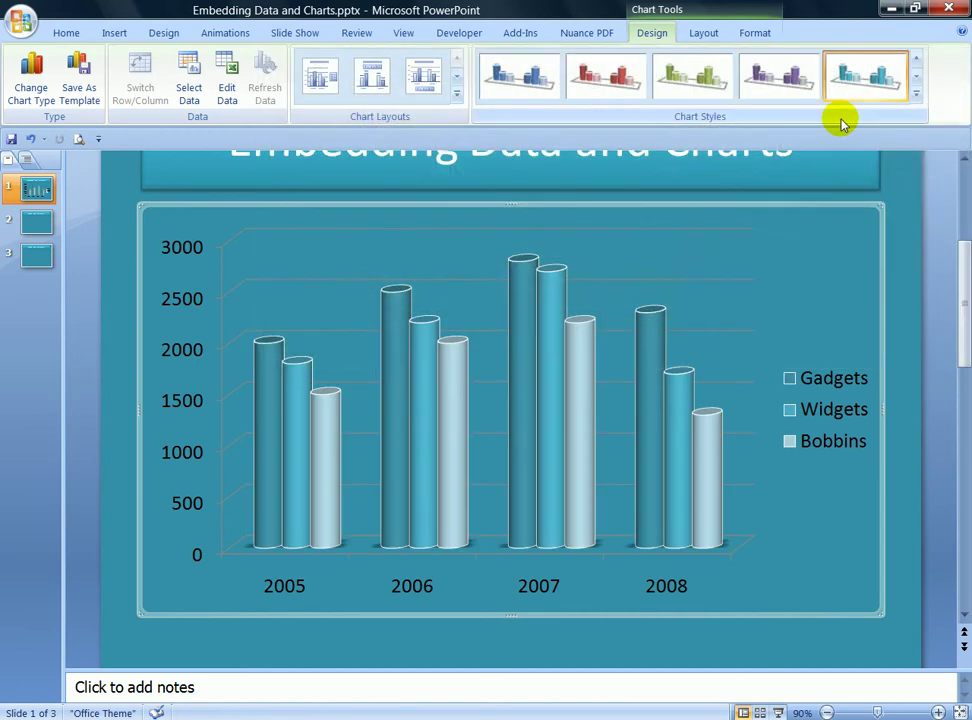
{"action": "left_click", "coordinate": [912, 94]}
{"action": "left_click", "coordinate": [815, 279]}
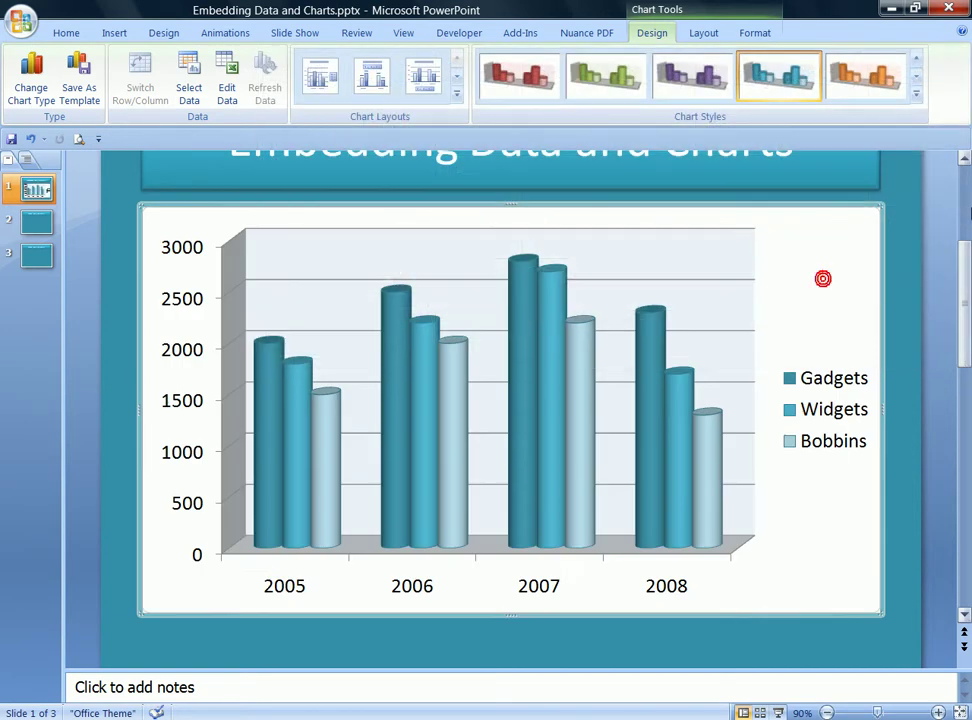
Apply the teal chart style with the black background to the cylinder chart
{"action": "left_click", "coordinate": [917, 93]}
{"action": "left_click", "coordinate": [821, 332]}
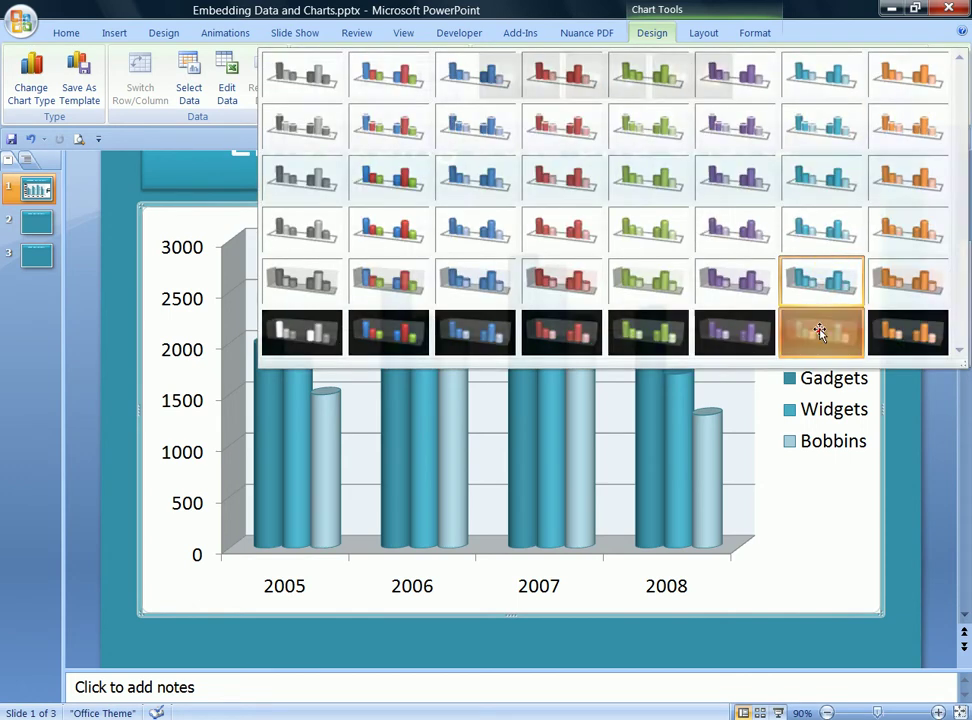